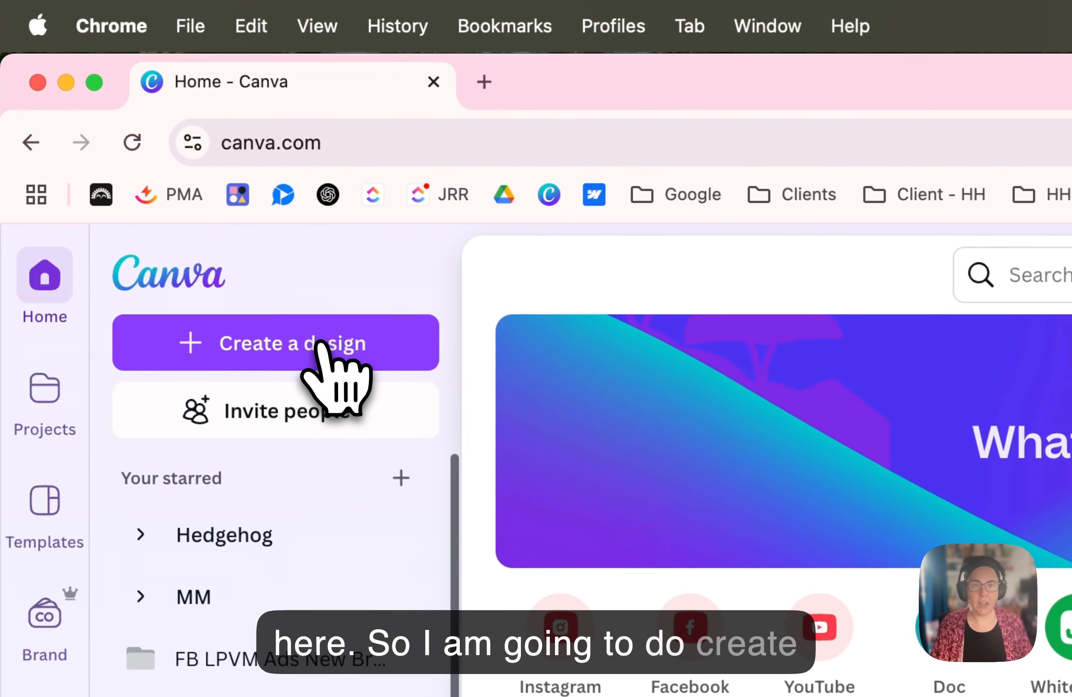
- Create a blank Instagram Post (4:5) design at 1080 × 1350 px
click(304, 325)
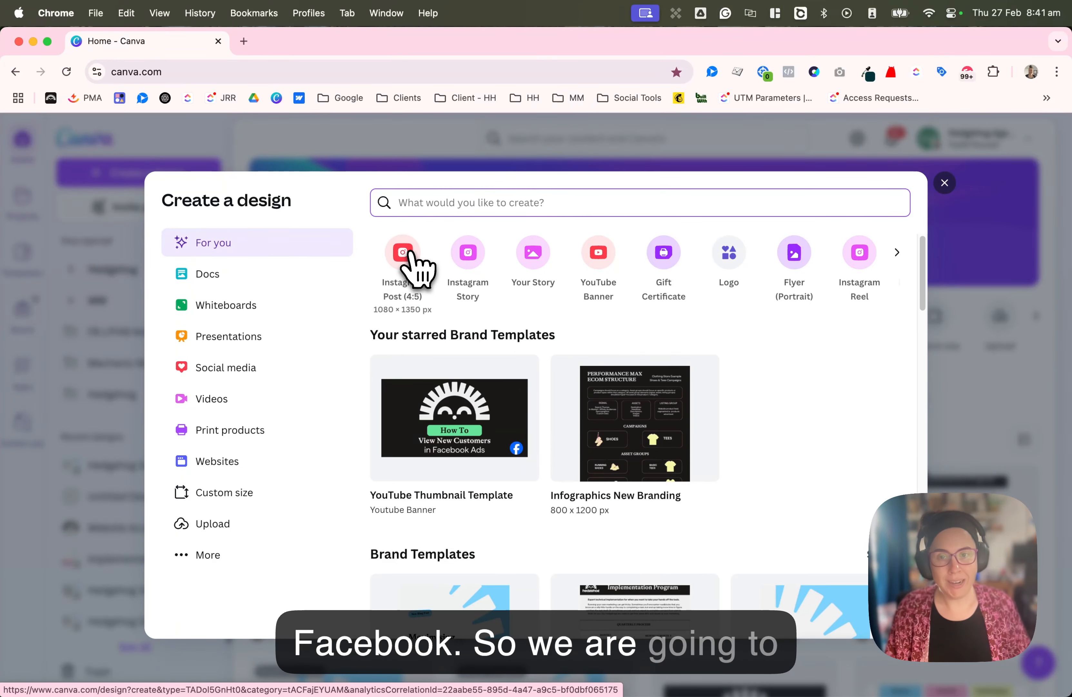
click(403, 258)
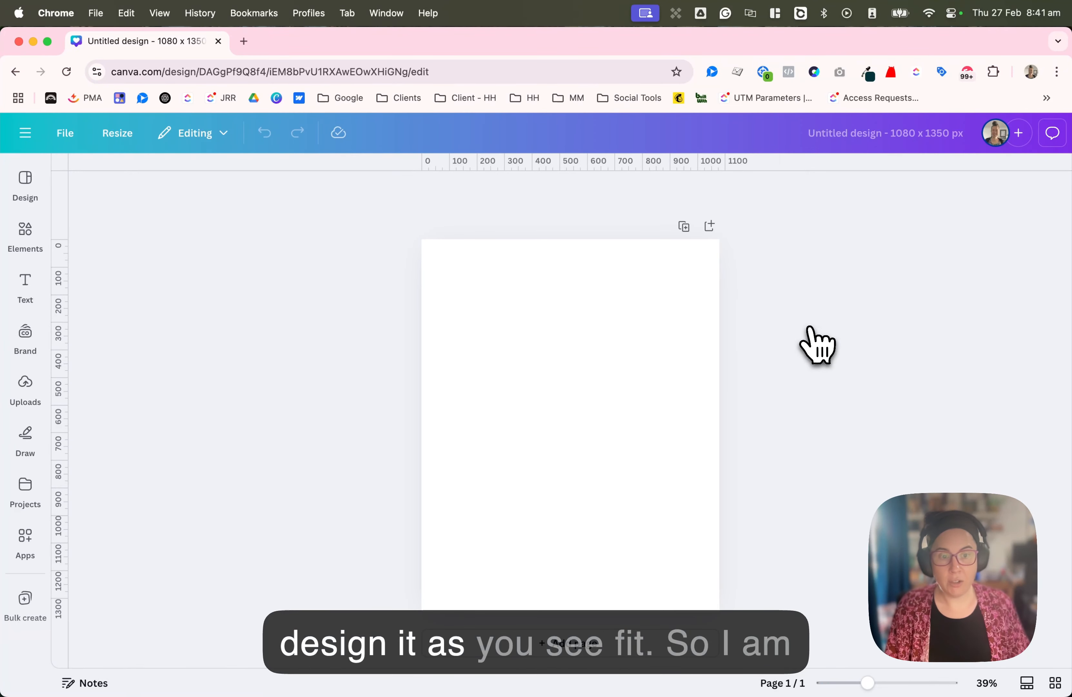
- Add the yellow sunburst graphic from the Hedgehog 2024 brand kit and position it near the centre of the page
click(27, 230)
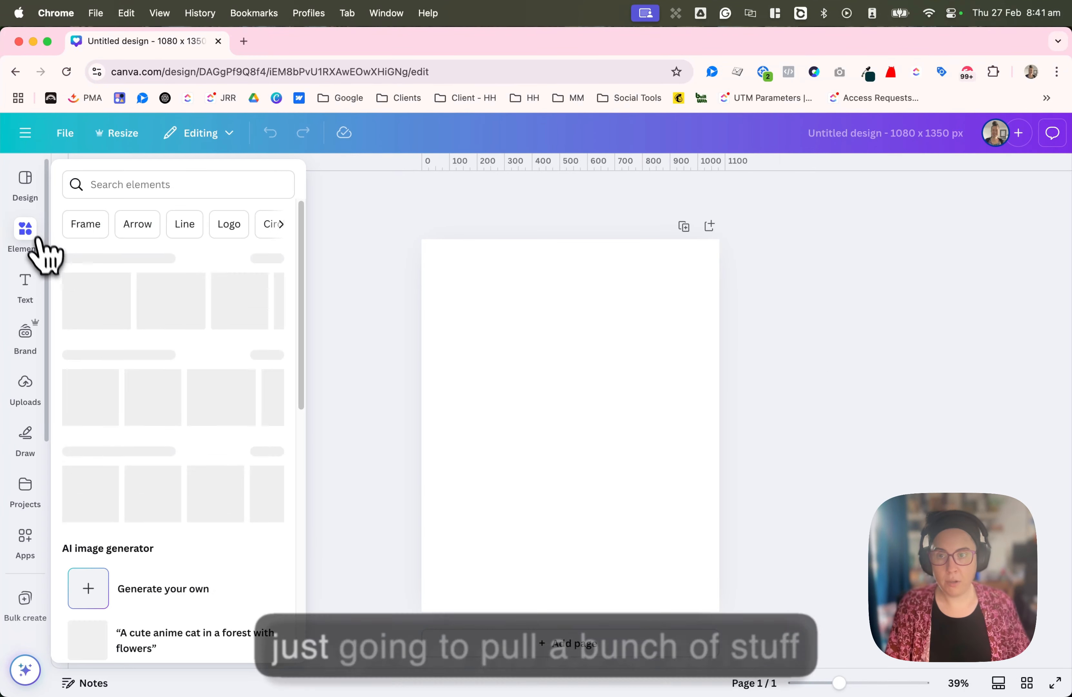
click(24, 384)
click(26, 337)
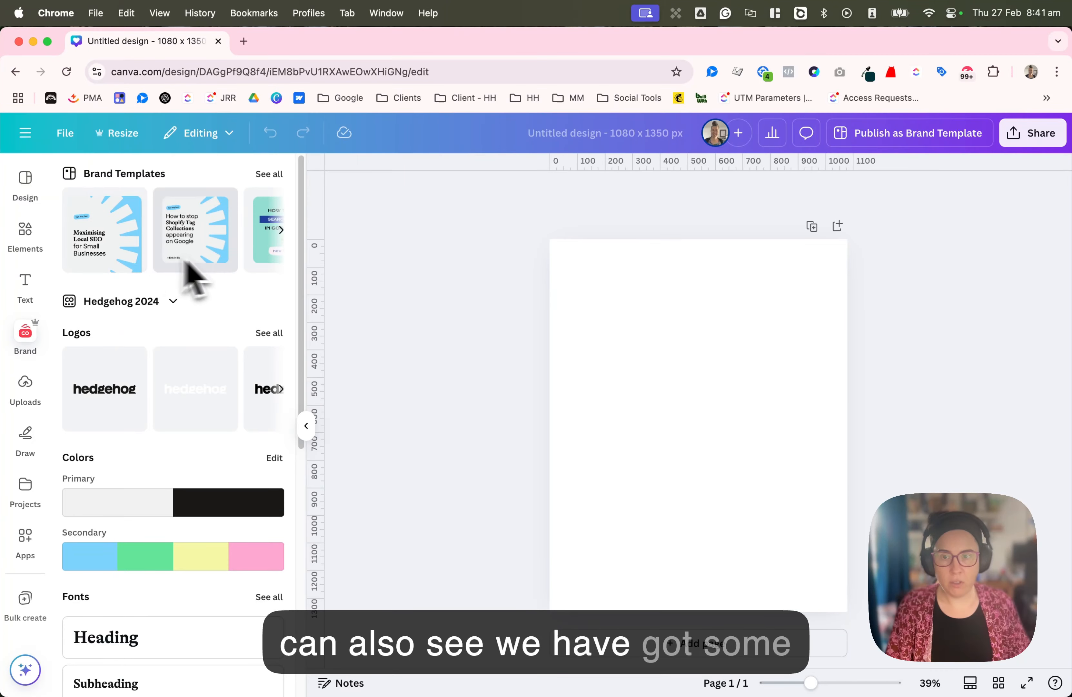
scroll(222, 321, down, 10)
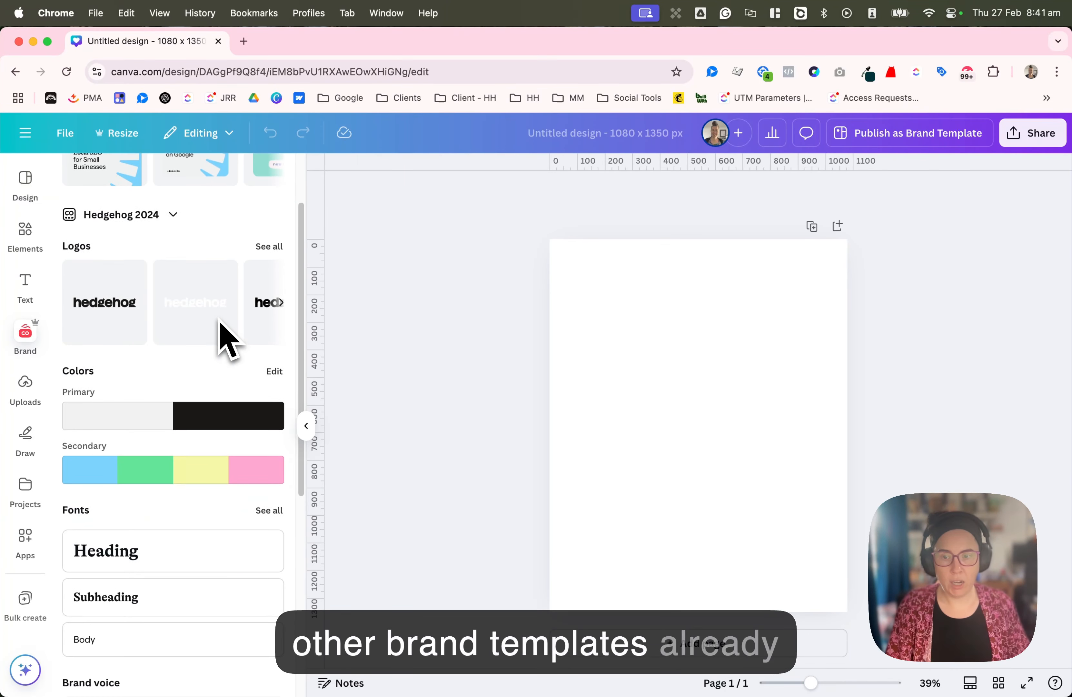
click(104, 527)
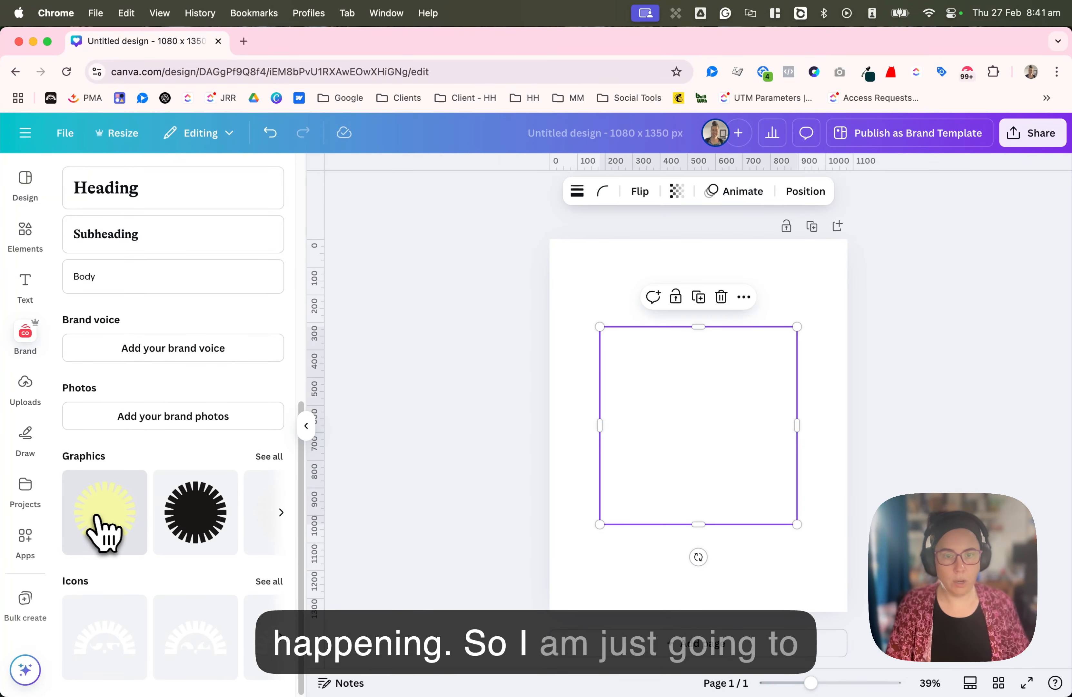
drag(672, 450, 679, 442)
- Add a black hedgehog face icon from the brand icons, shrink it and place it in the page's lower-right corner
click(269, 581)
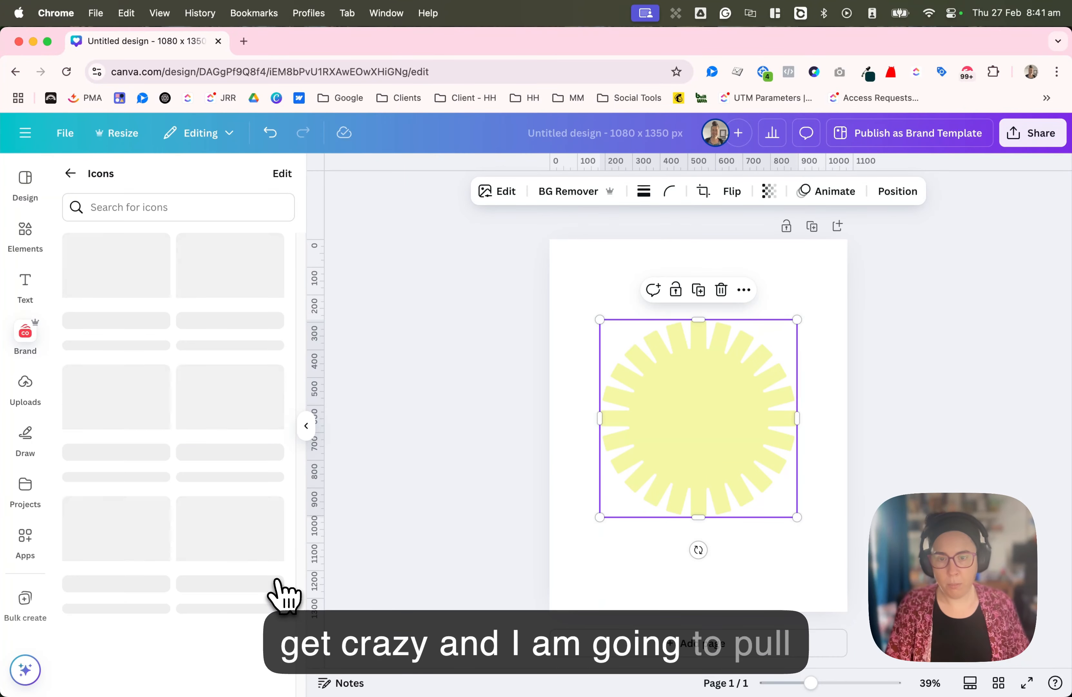
scroll(268, 497, down, 3)
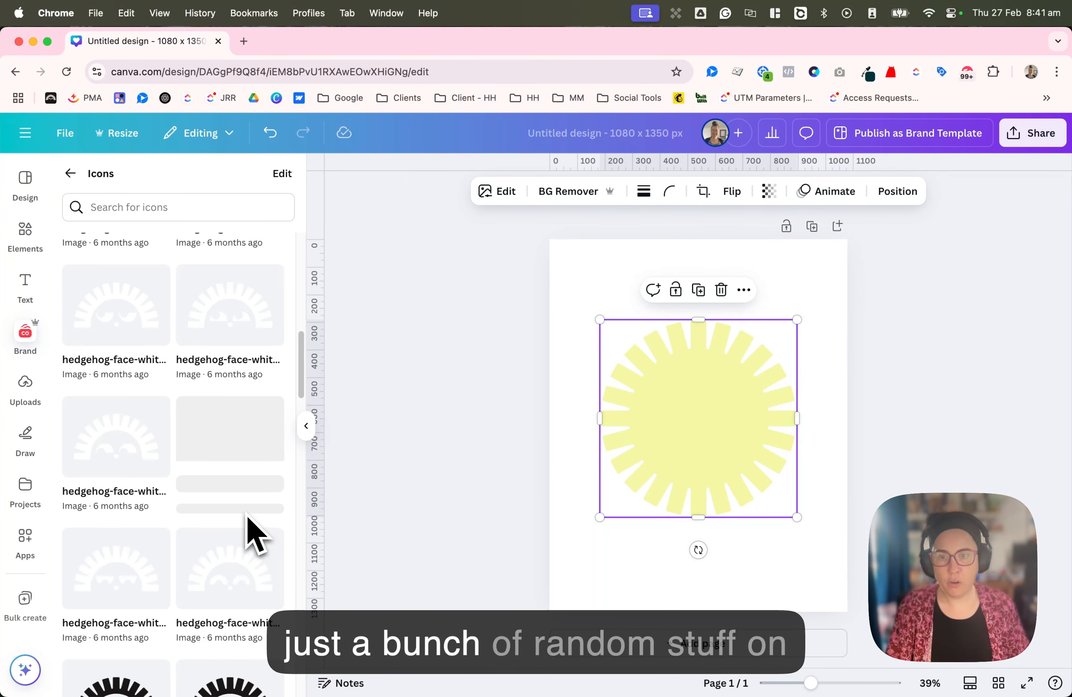
scroll(249, 588, down, 2)
click(237, 642)
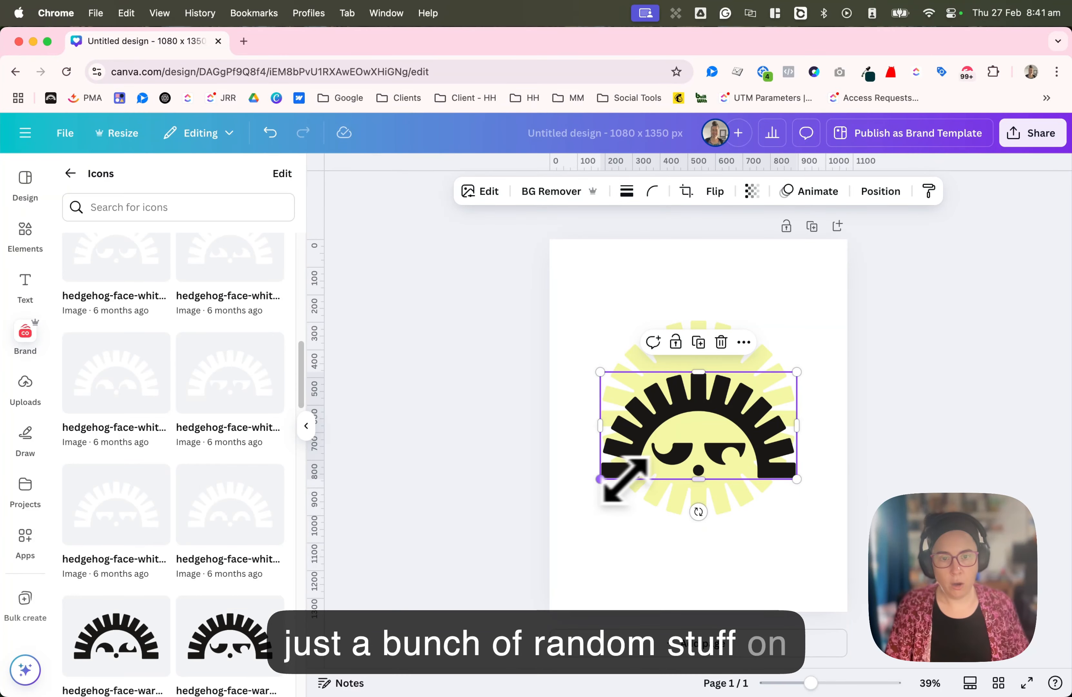
drag(601, 478, 806, 575)
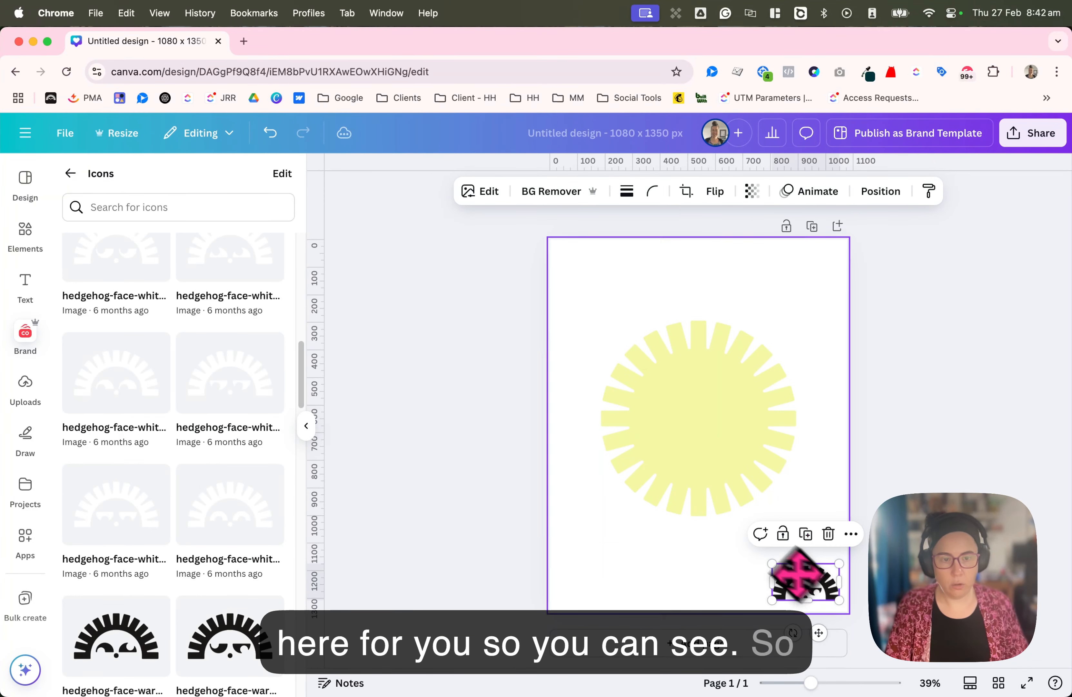
scroll(201, 446, down, 5)
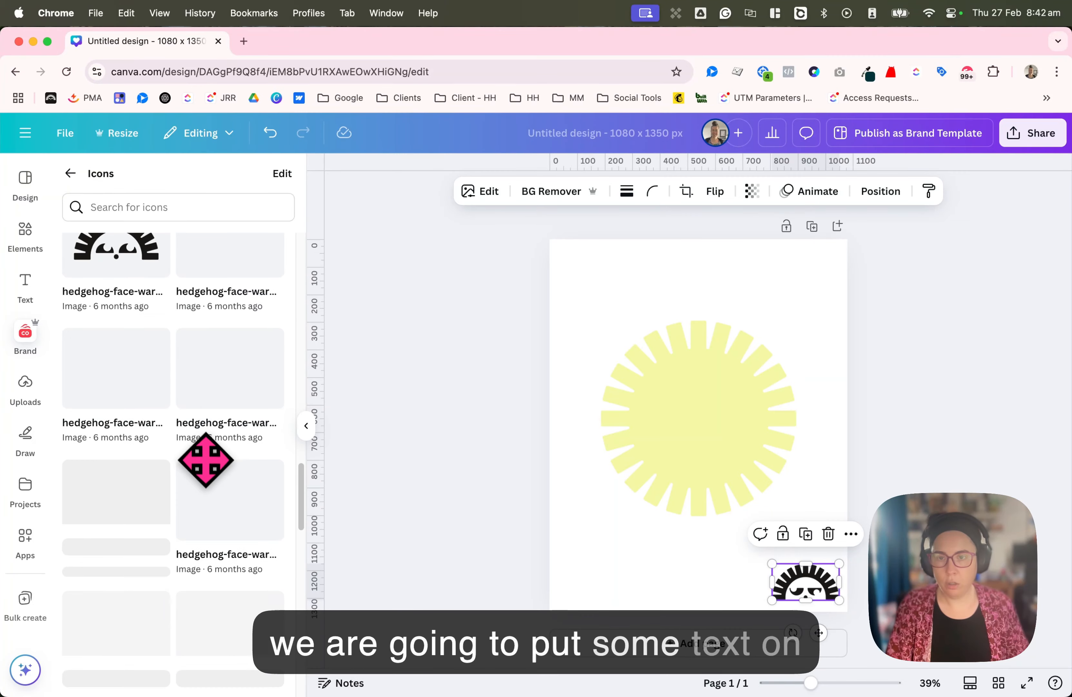
click(70, 173)
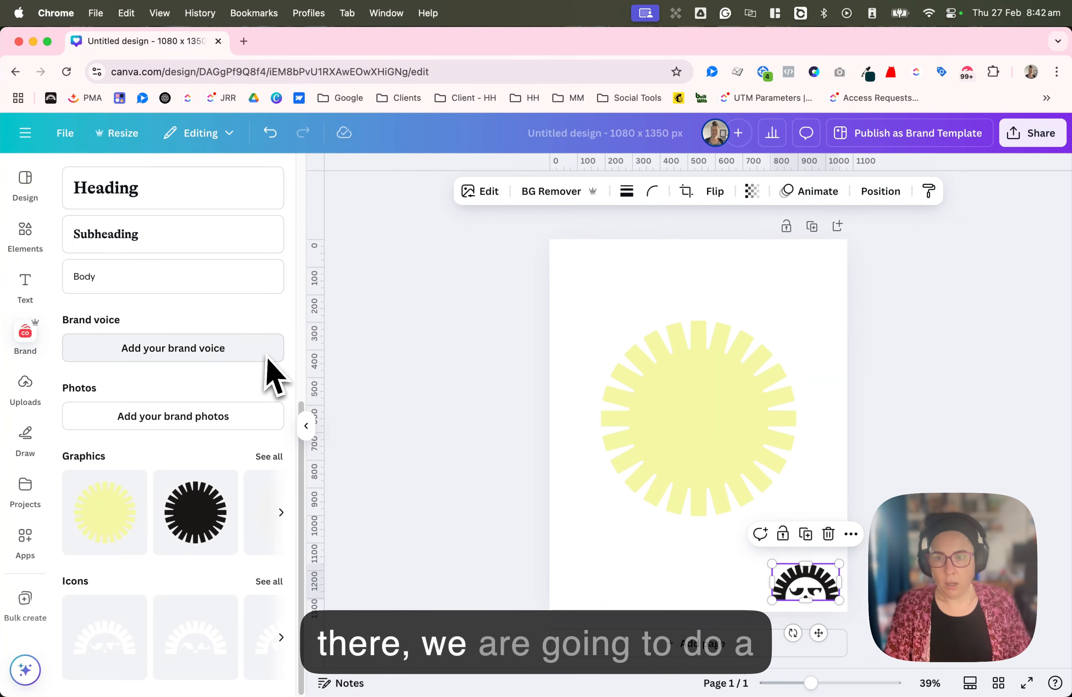
- Add heading, subheading and body text boxes in the Hedgehog 2024 brand styles to the page
click(24, 289)
click(102, 317)
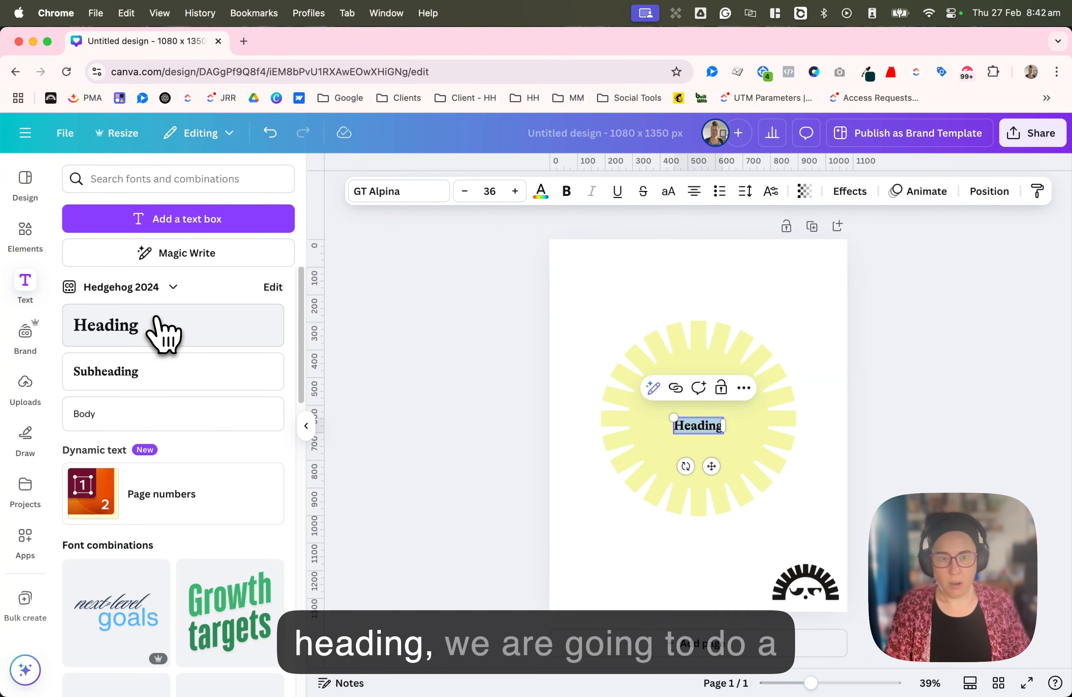
click(149, 384)
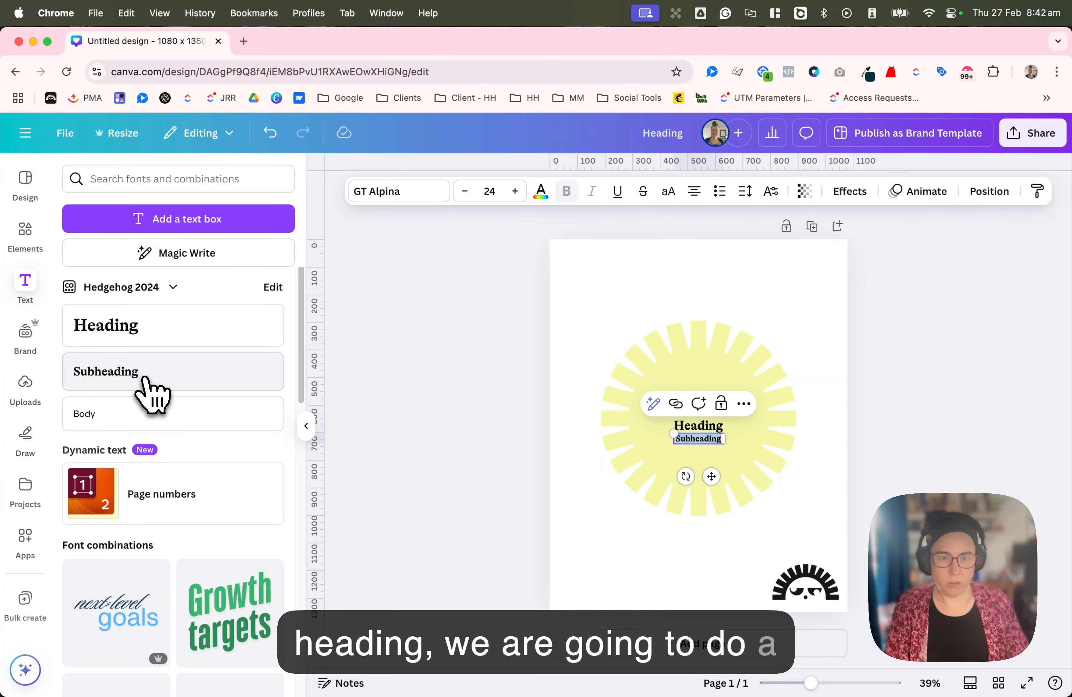
click(121, 428)
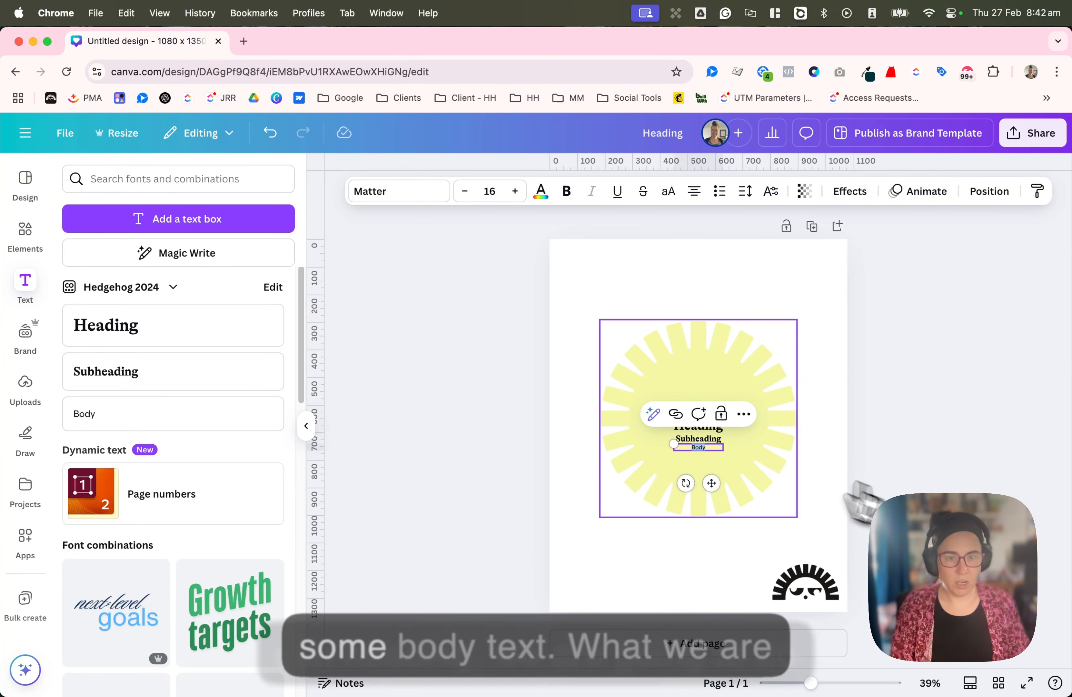
- Enlarge the heading, subheading and body text boxes together and centre them on the yellow sunburst
shift+click(718, 438)
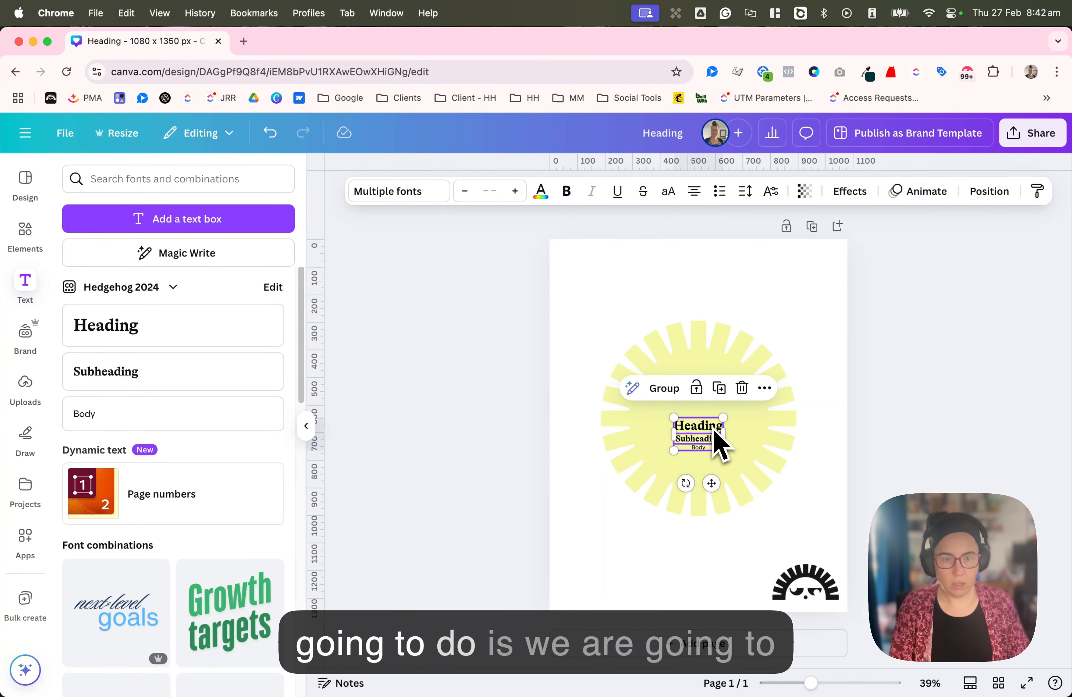
drag(712, 441, 686, 405)
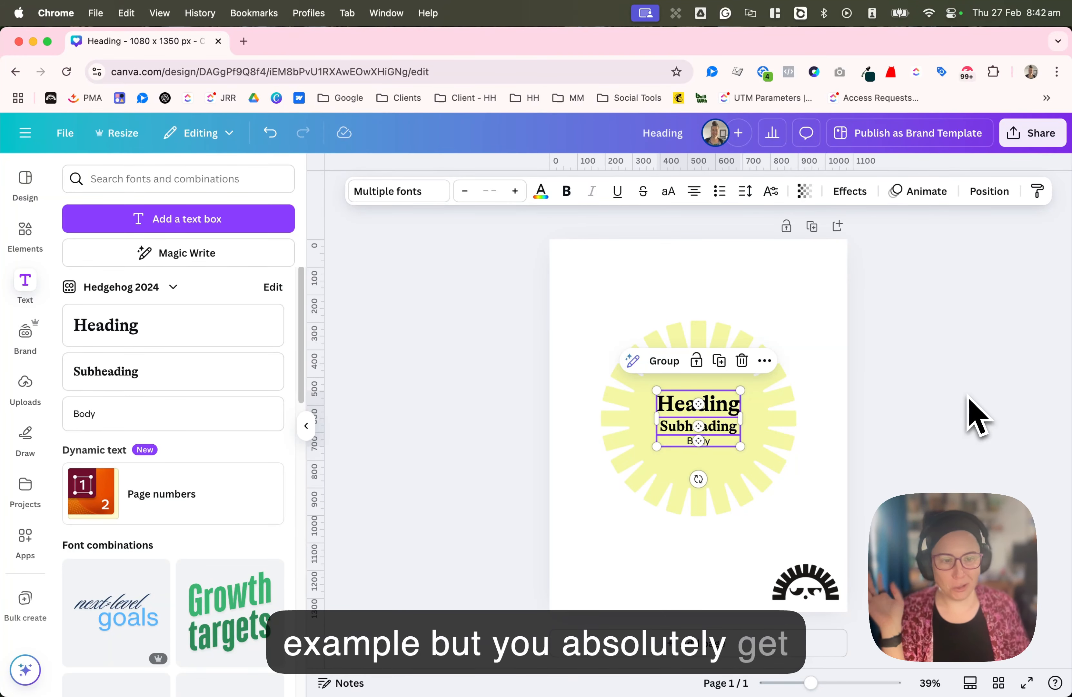
click(940, 350)
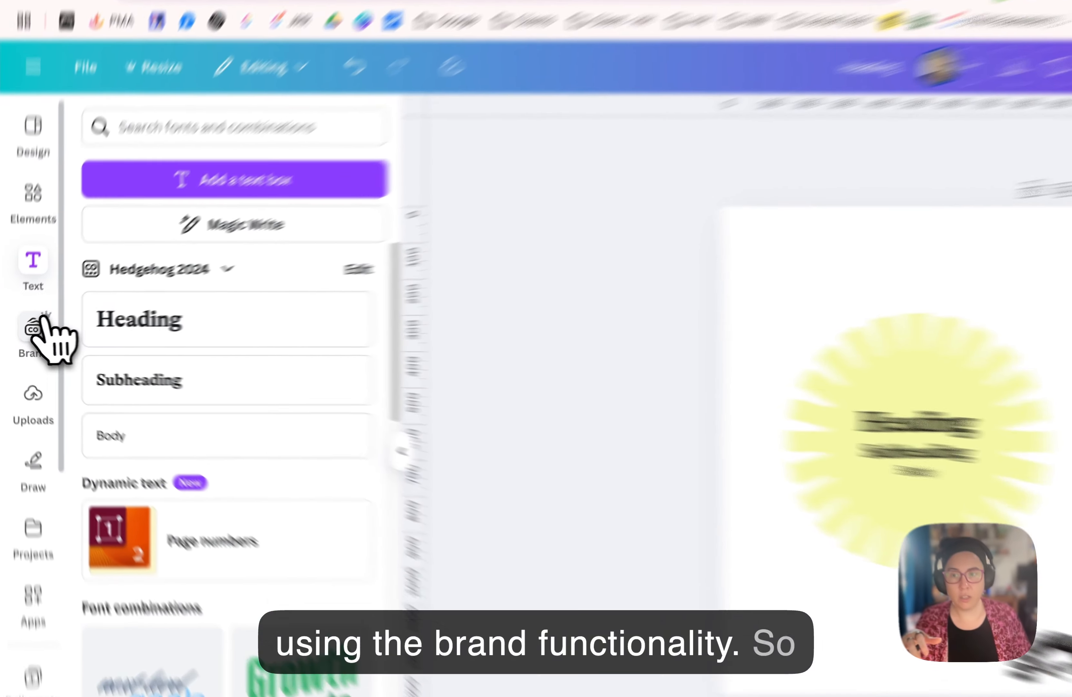
click(25, 331)
scroll(271, 202, up, 10)
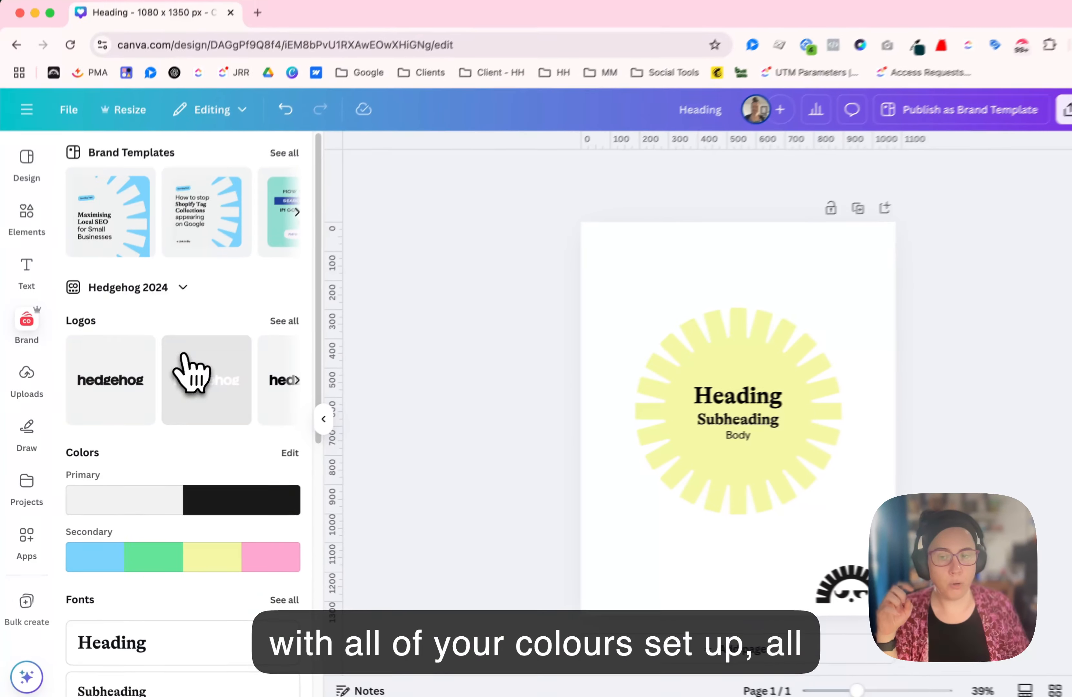
scroll(316, 312, down, 10)
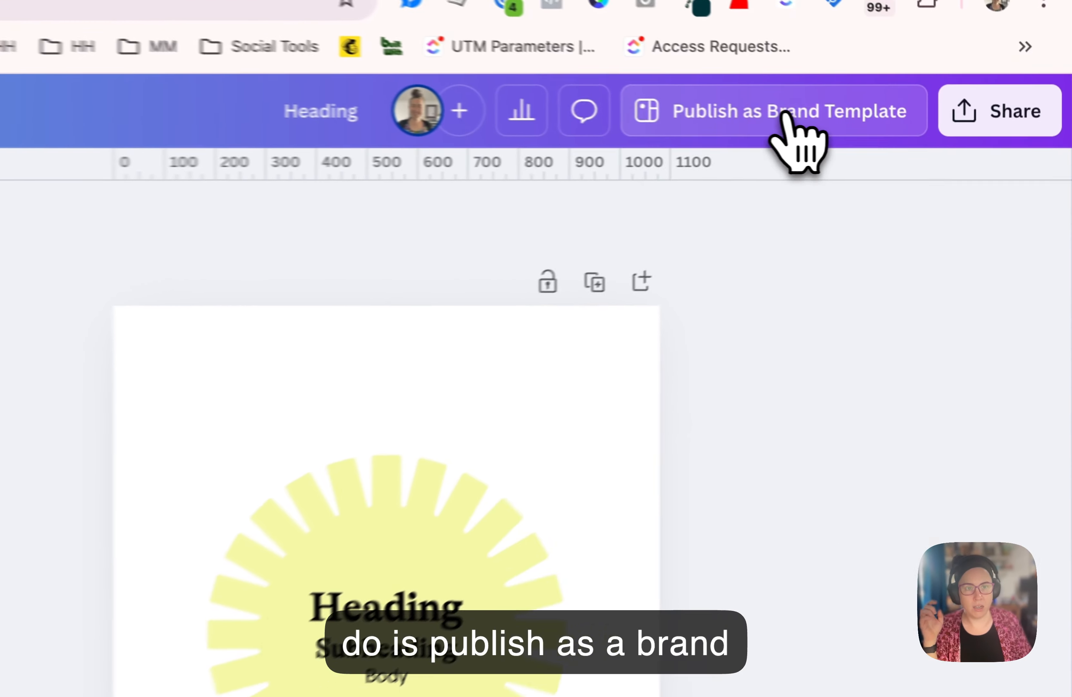
- Publish the design as a brand template in the Hedgehog folder
click(918, 134)
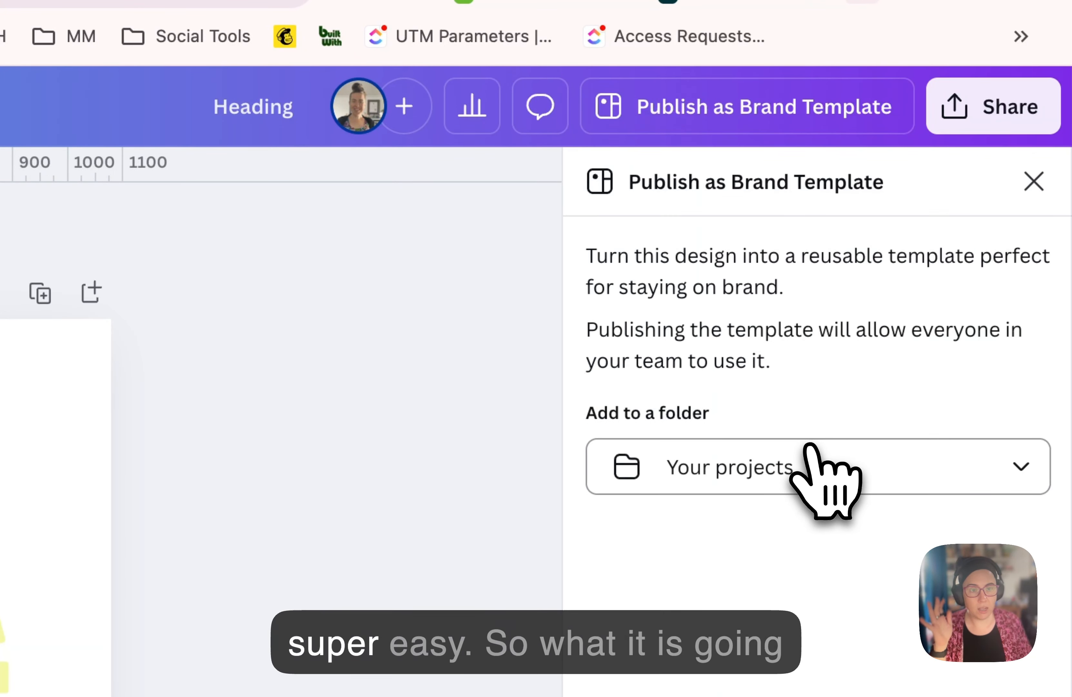
click(787, 466)
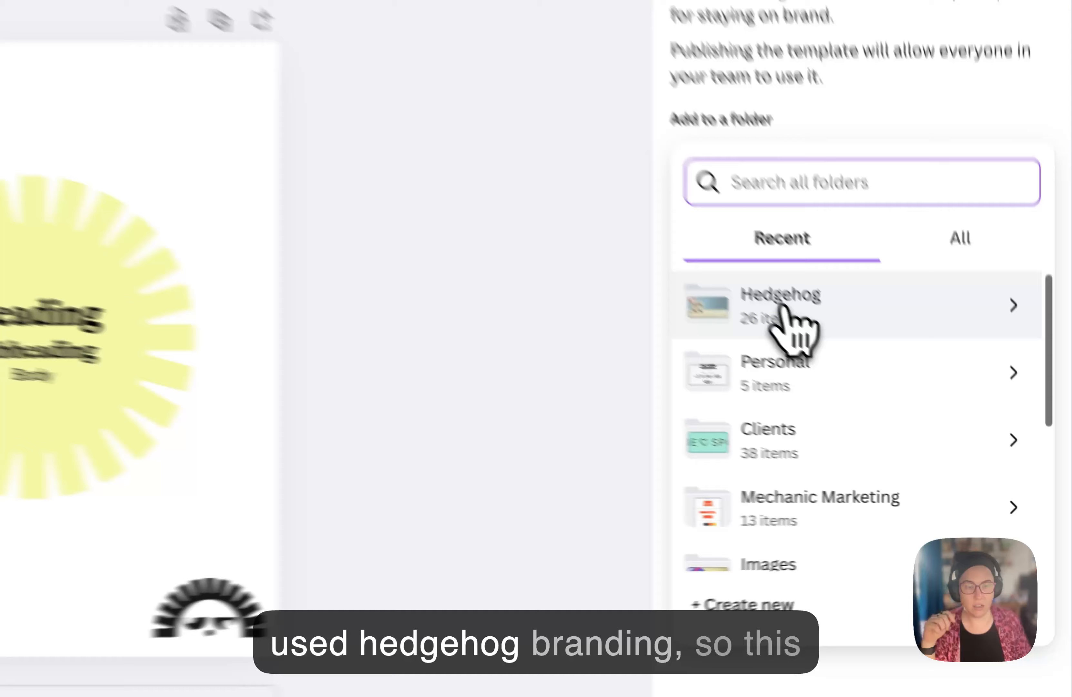
click(898, 400)
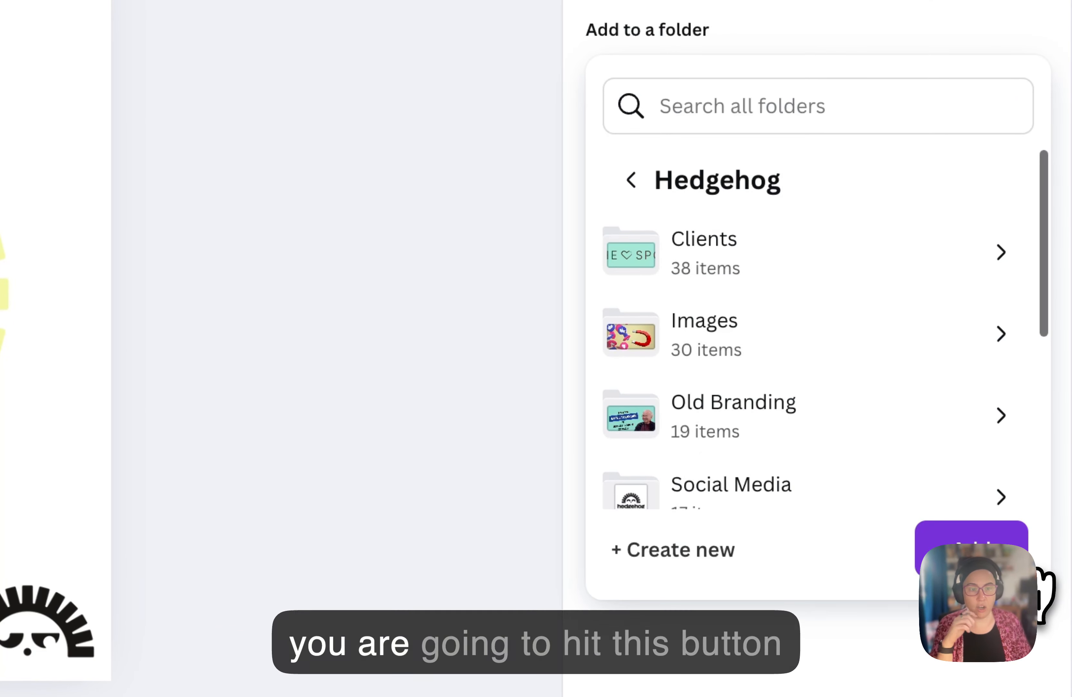
click(1009, 561)
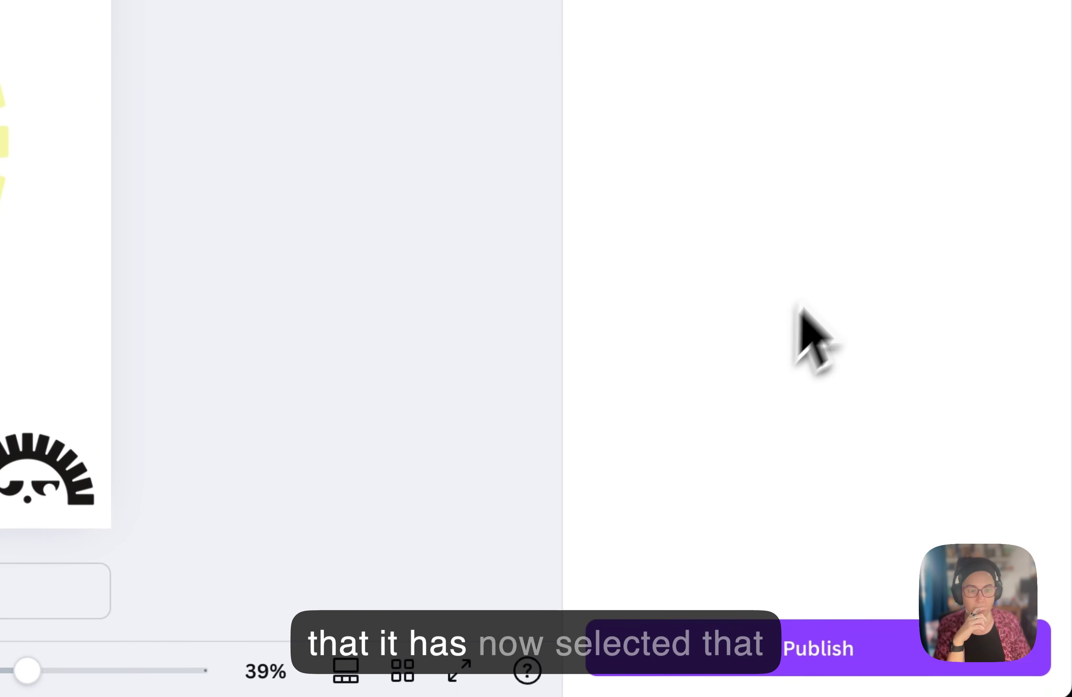
click(909, 644)
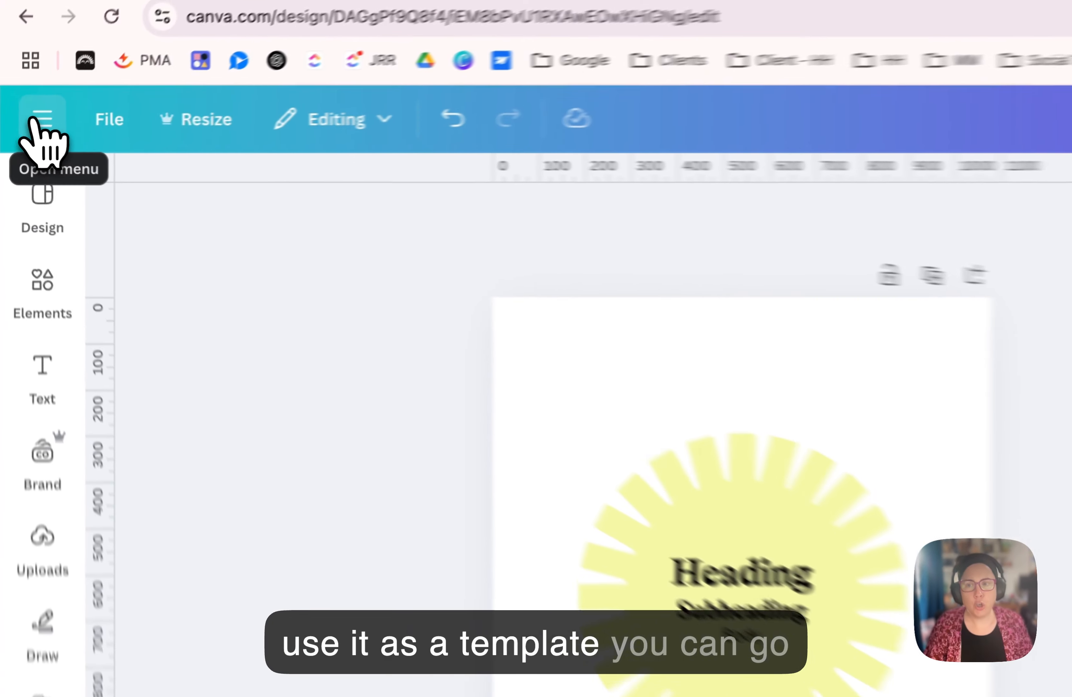
- Return to the home page and make a copy of the Heading design from the recent designs
click(25, 133)
click(43, 124)
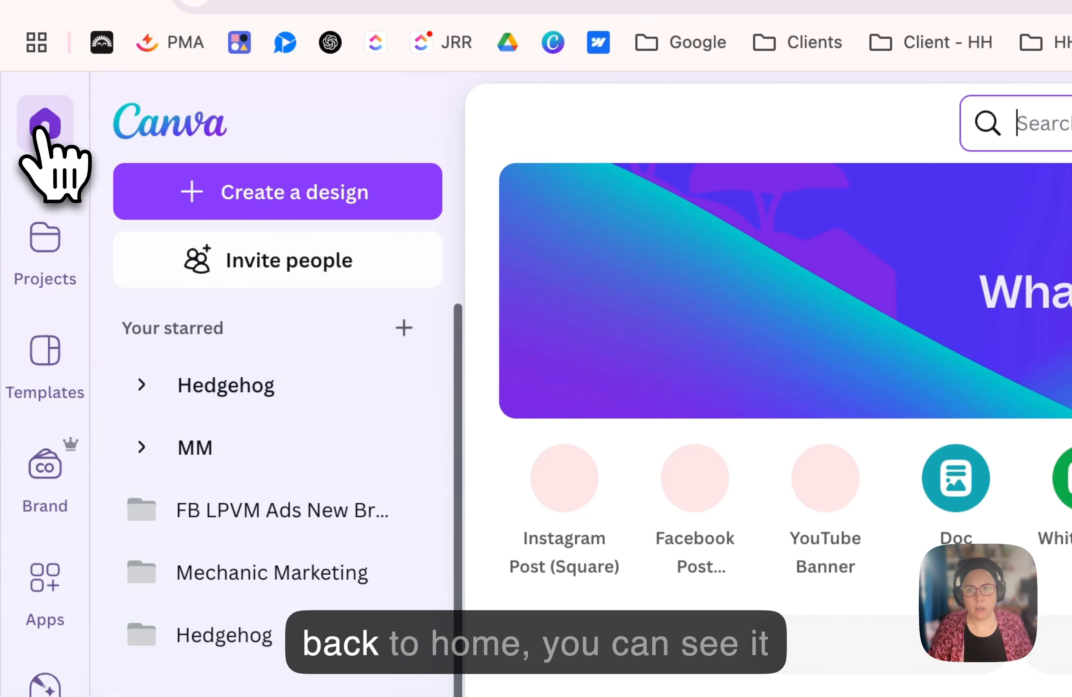
scroll(486, 598, down, 5)
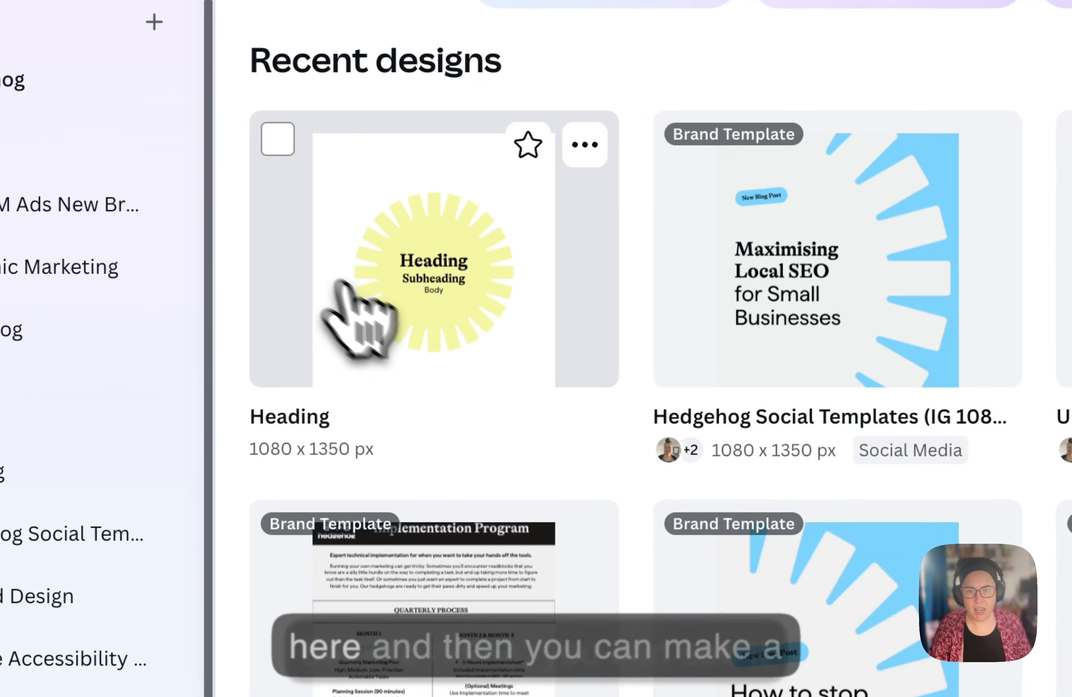
click(585, 144)
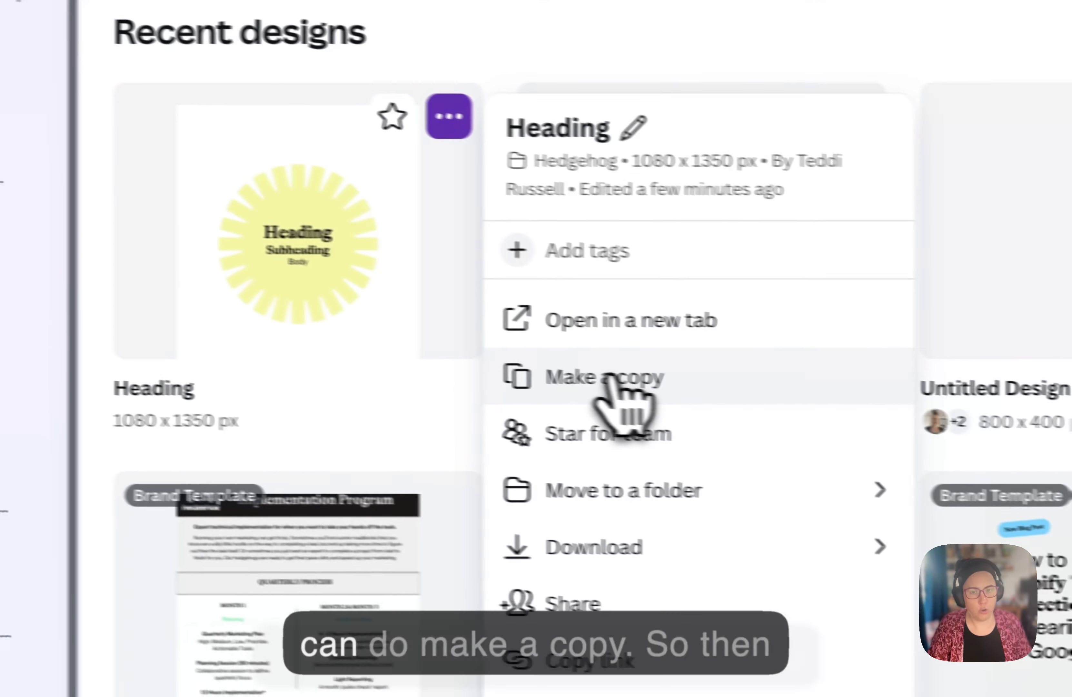
click(670, 386)
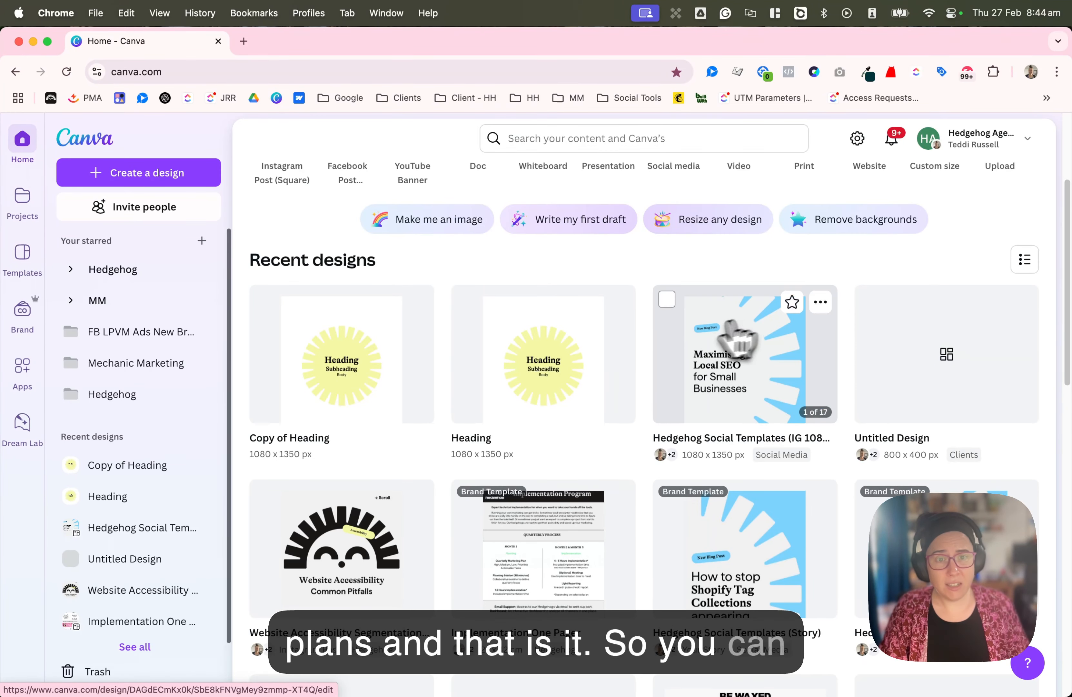
- Open the Hedgehog Social Templates (IG 1080 x 1350 px) brand template from the recent designs
click(737, 340)
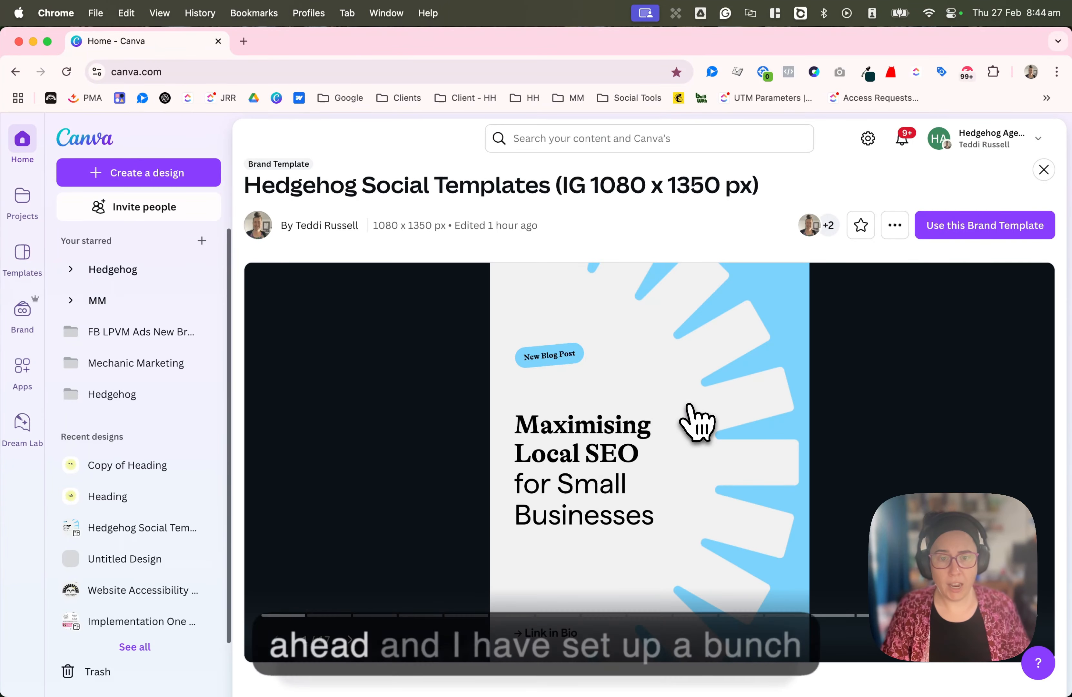